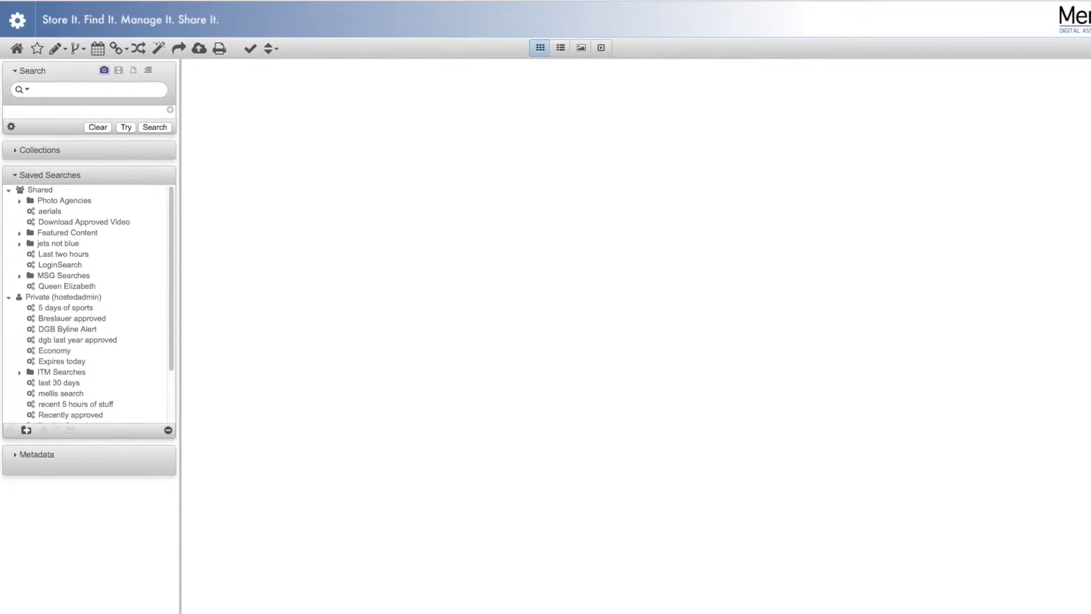
pyautogui.write('jet')
pyautogui.write(' m')
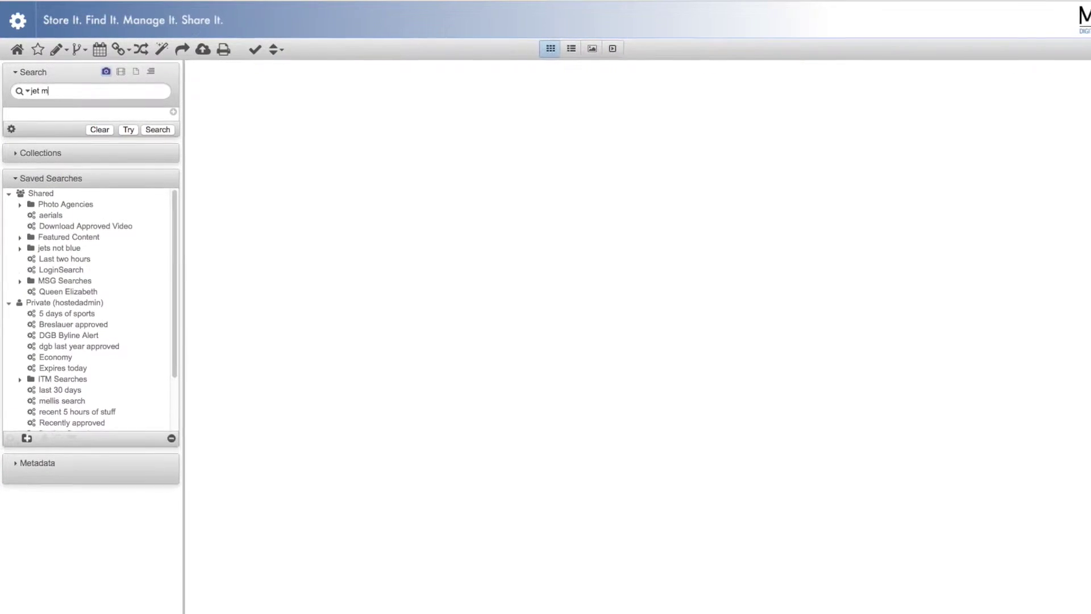
pyautogui.write('oon')
# Step: Run the 'jet moon' search to list moon-and-airplane photos
pyautogui.press('Return')
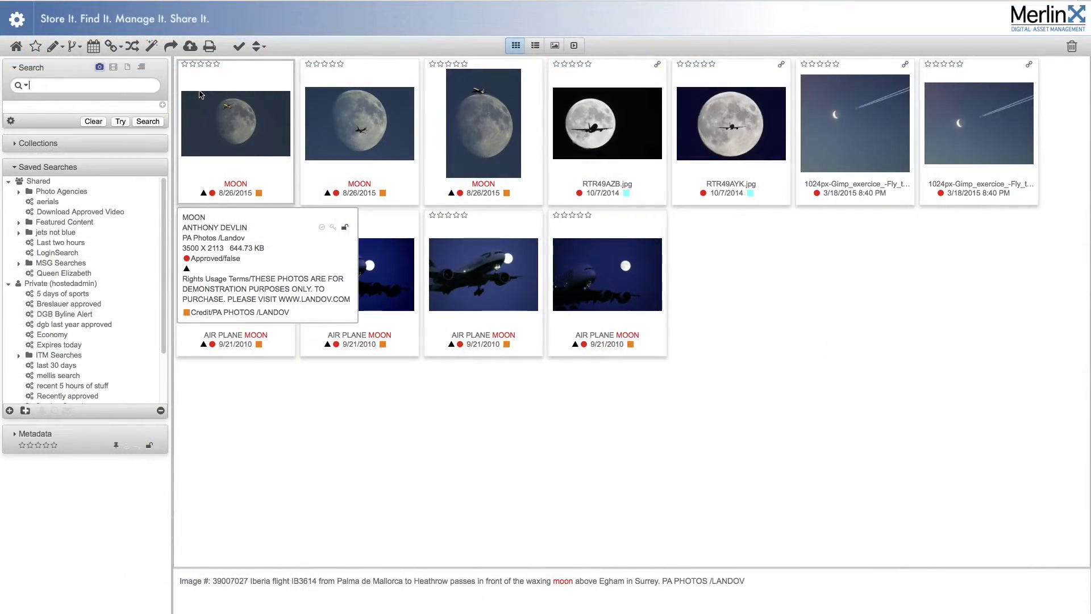
pyautogui.write('airshow')
# Step: Search 'airshow', then refine it to 'airshow not crash' and hide the search options
pyautogui.press('Return')
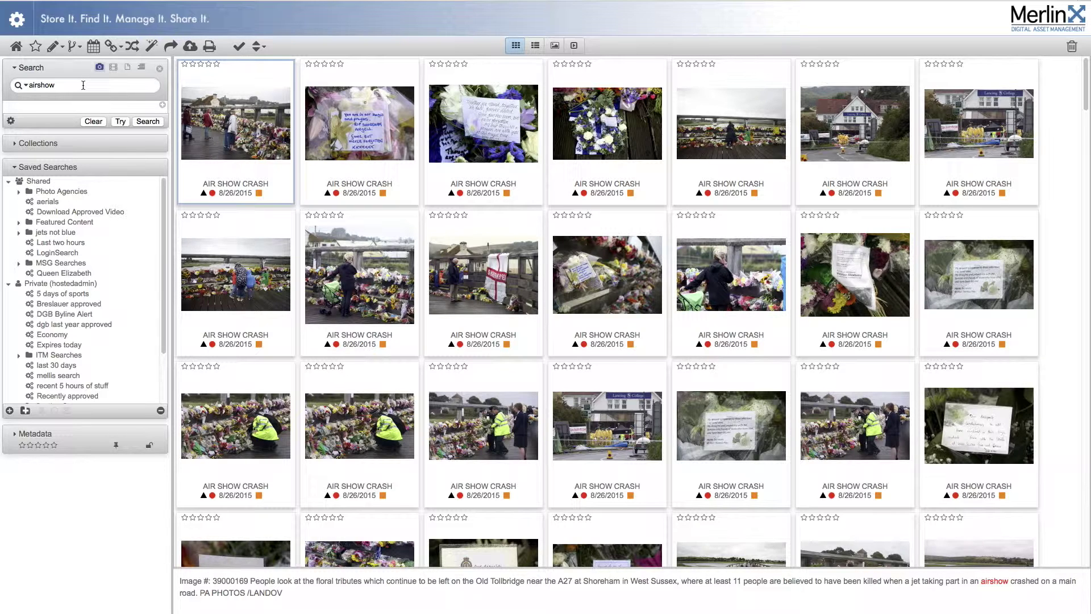
pyautogui.click(83, 86)
pyautogui.moveTo(359, 274)
pyautogui.write('not crash')
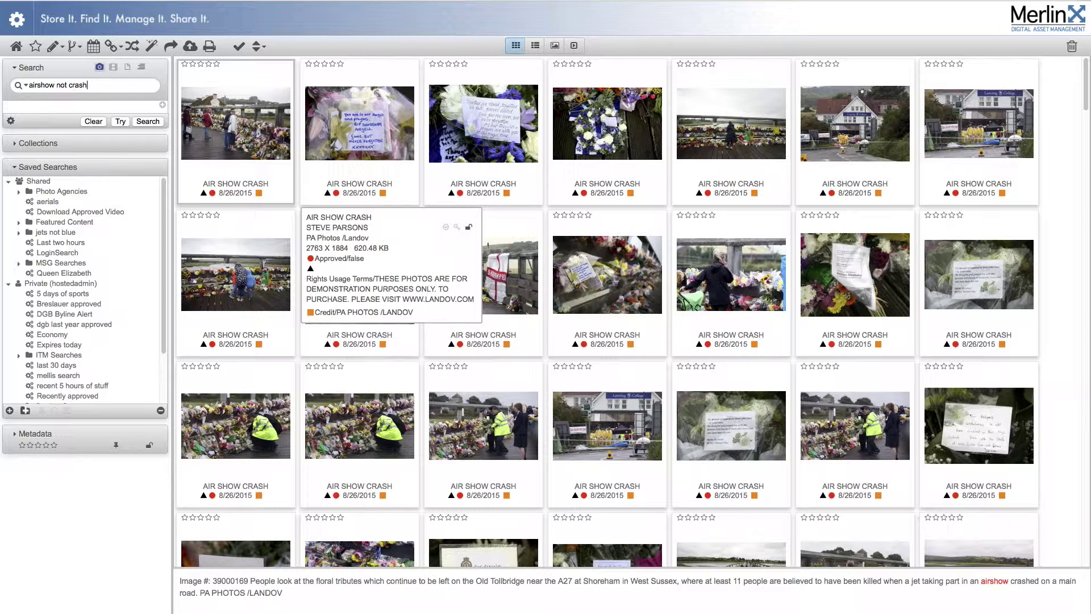
pyautogui.press('Return')
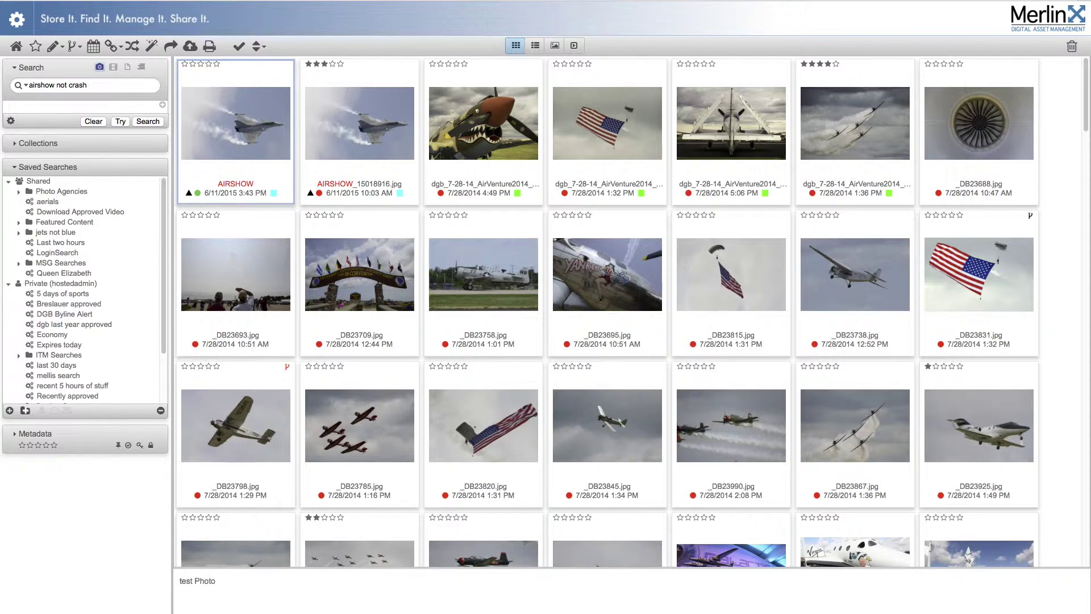
pyautogui.click(14, 67)
# Step: Add a search criterion and set its field to Author (Byline)
pyautogui.click(13, 67)
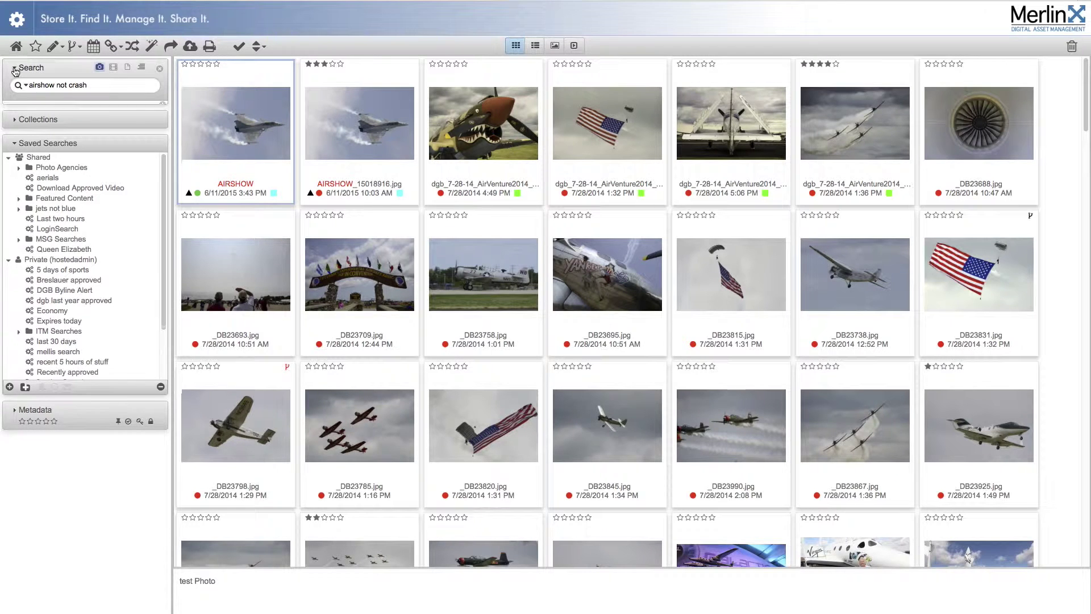
pyautogui.click(163, 106)
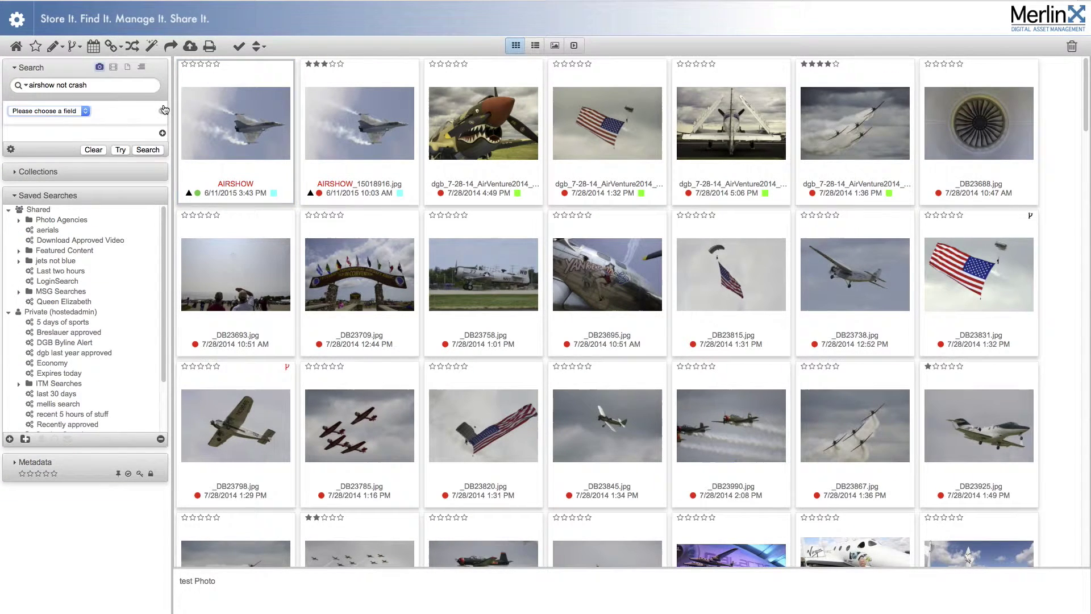
pyautogui.click(78, 111)
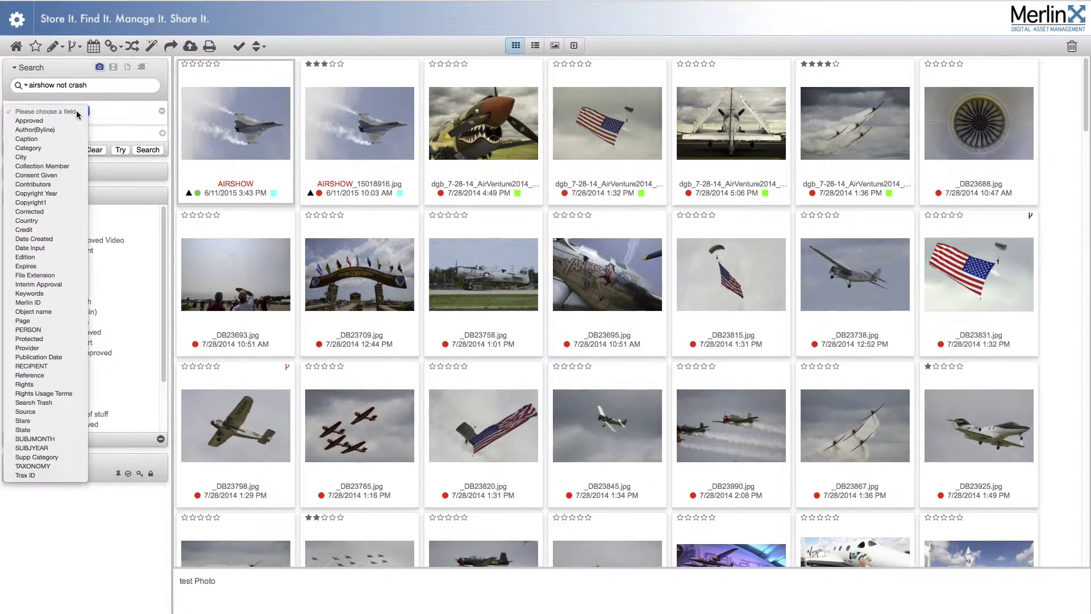
pyautogui.click(68, 129)
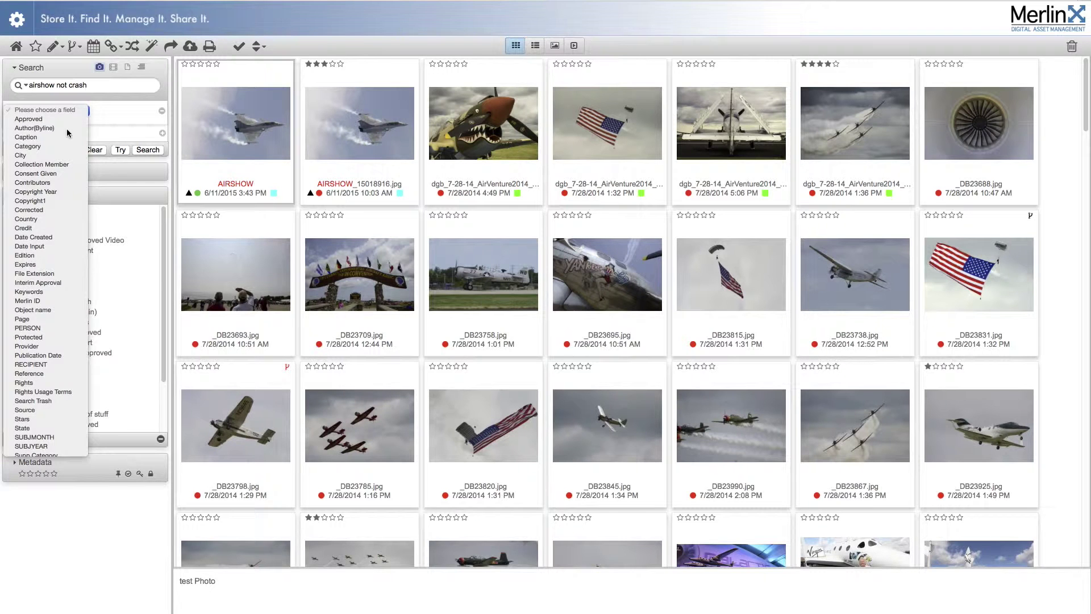
pyautogui.click(51, 128)
# Step: Clear the keyword text and search for author David Breslauer
pyautogui.moveTo(94, 85); pyautogui.dragTo(2, 86)
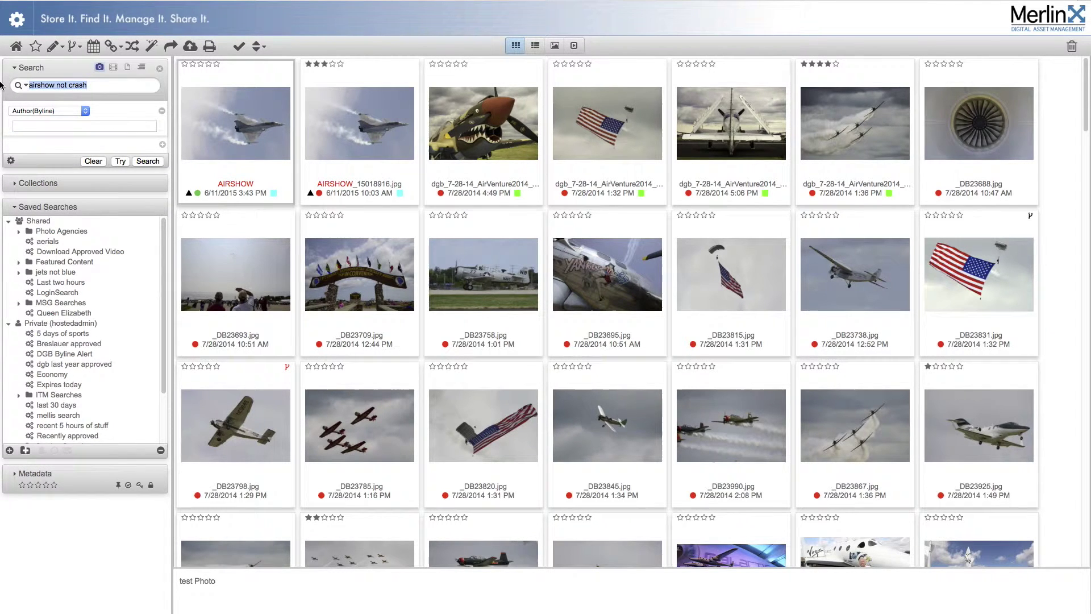
pyautogui.press('BackSpace')
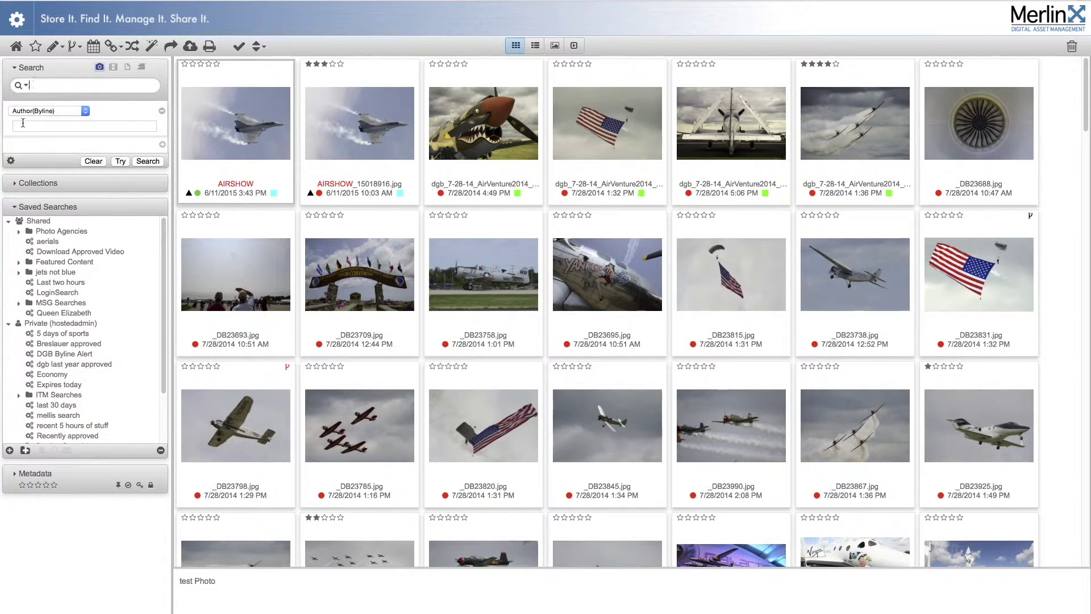
pyautogui.click(25, 126)
pyautogui.write('David Bres')
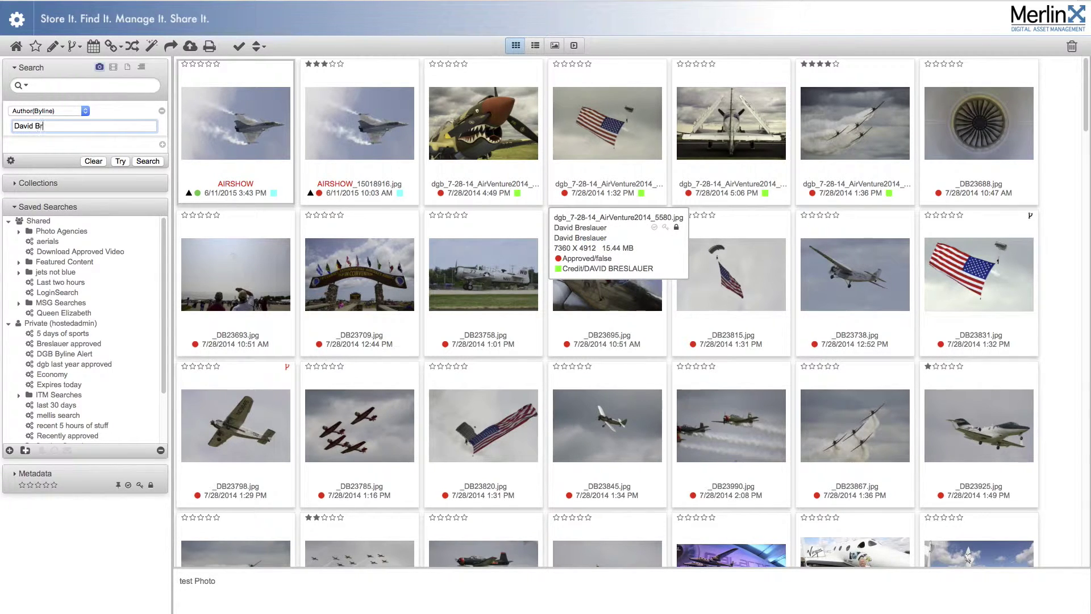
pyautogui.write('lauer')
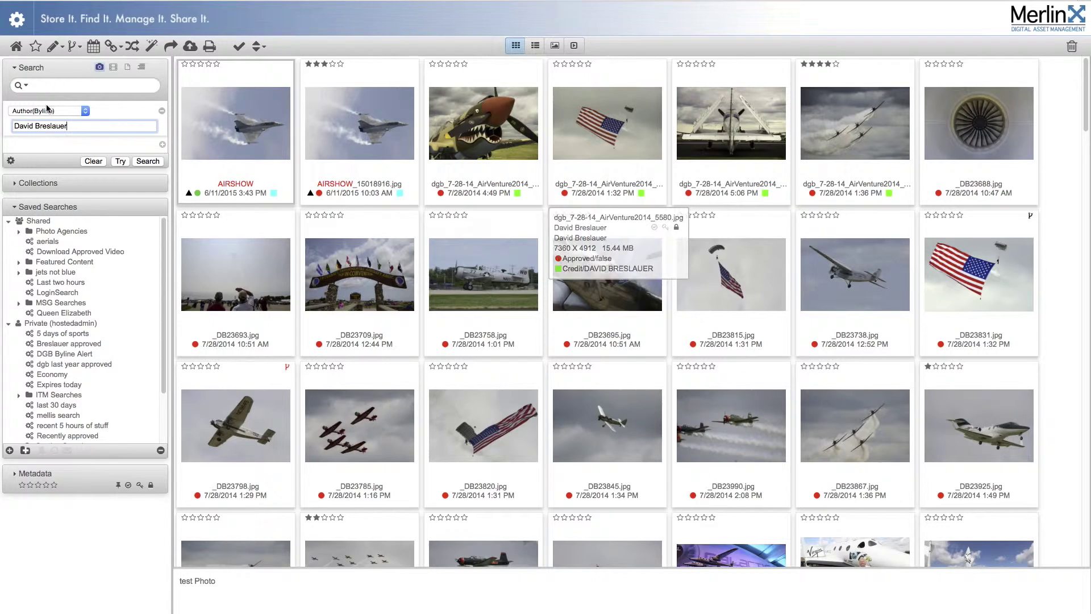
pyautogui.click(148, 164)
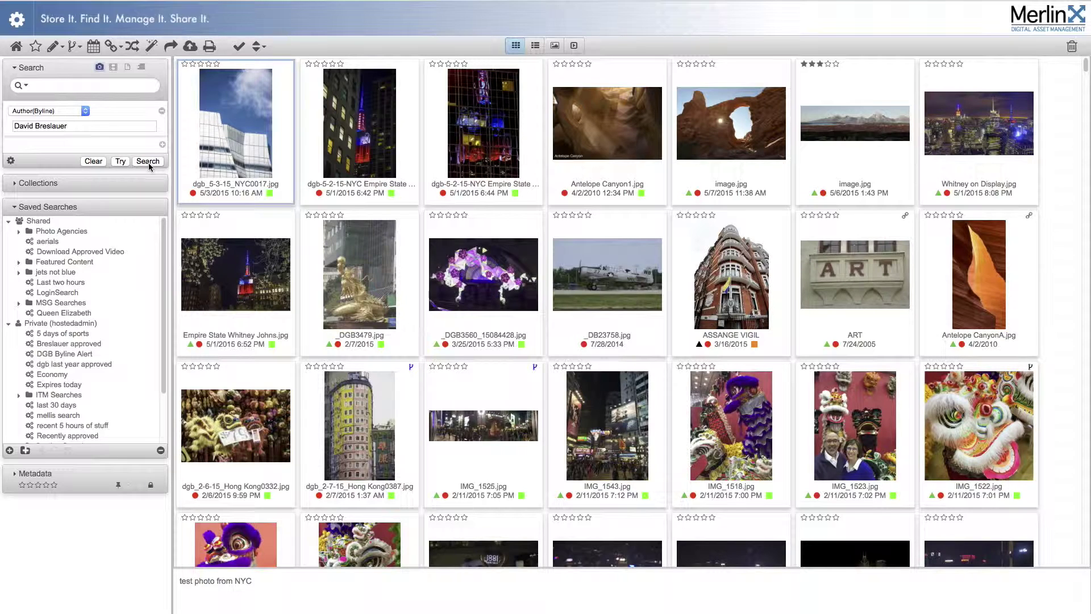
# Step: Add a Date Created criterion limited to within the last few years and search
pyautogui.click(162, 145)
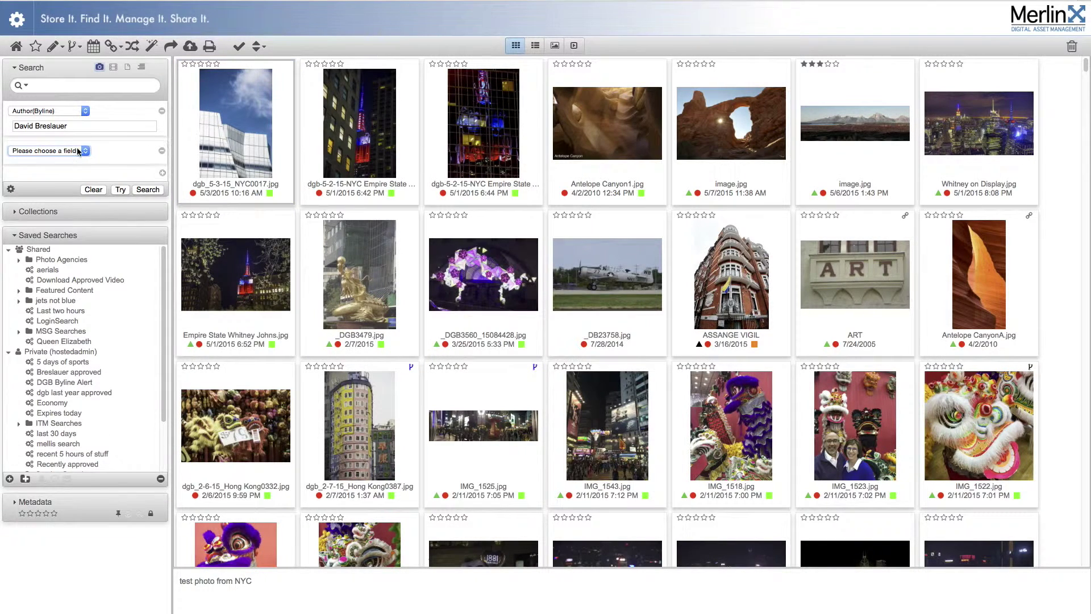
pyautogui.click(75, 150)
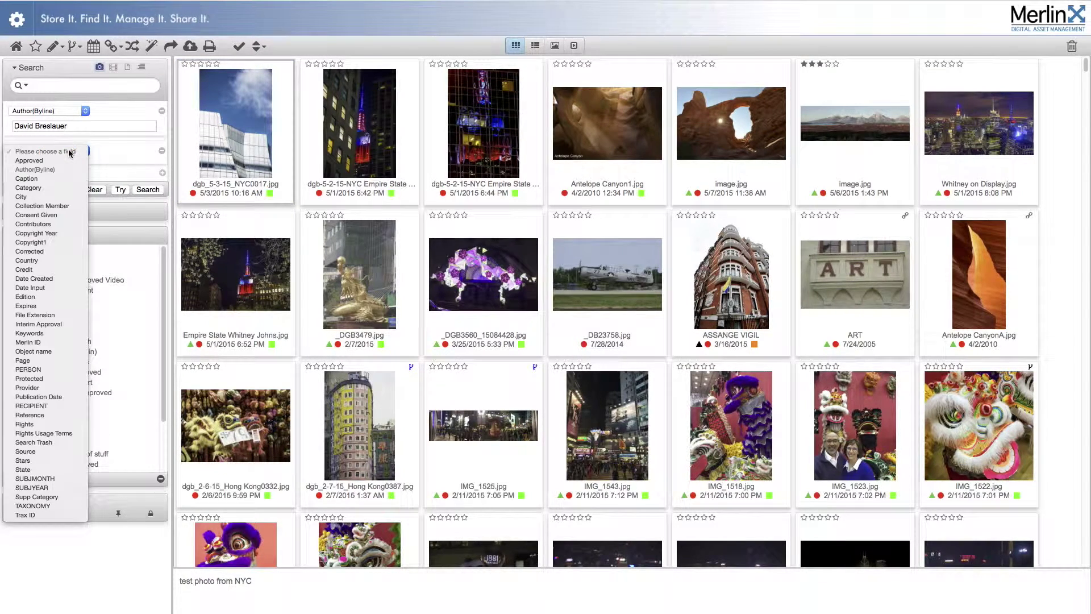
pyautogui.click(38, 279)
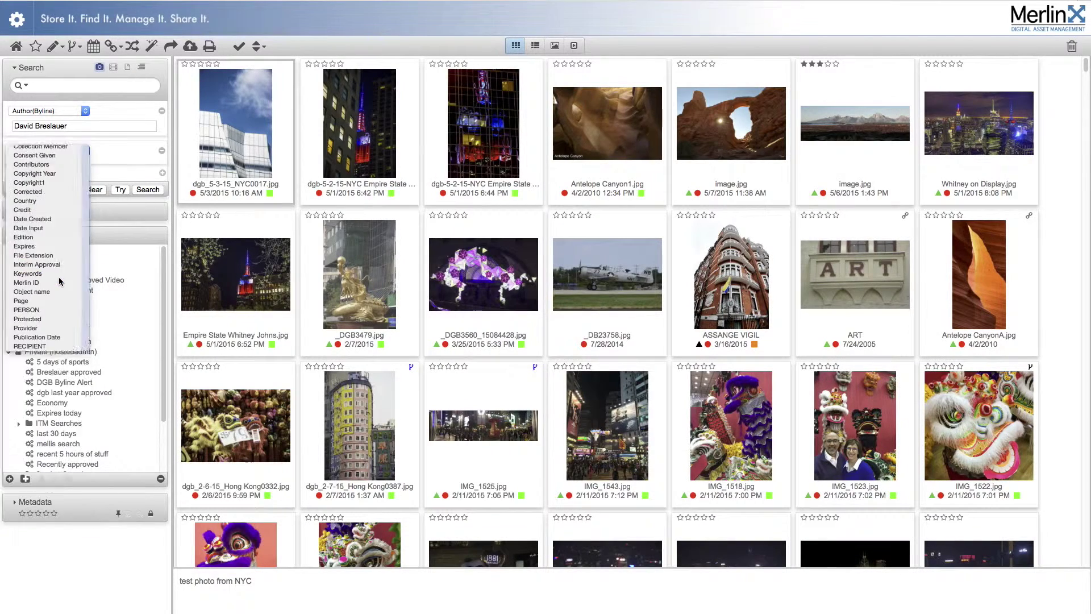
pyautogui.click(39, 168)
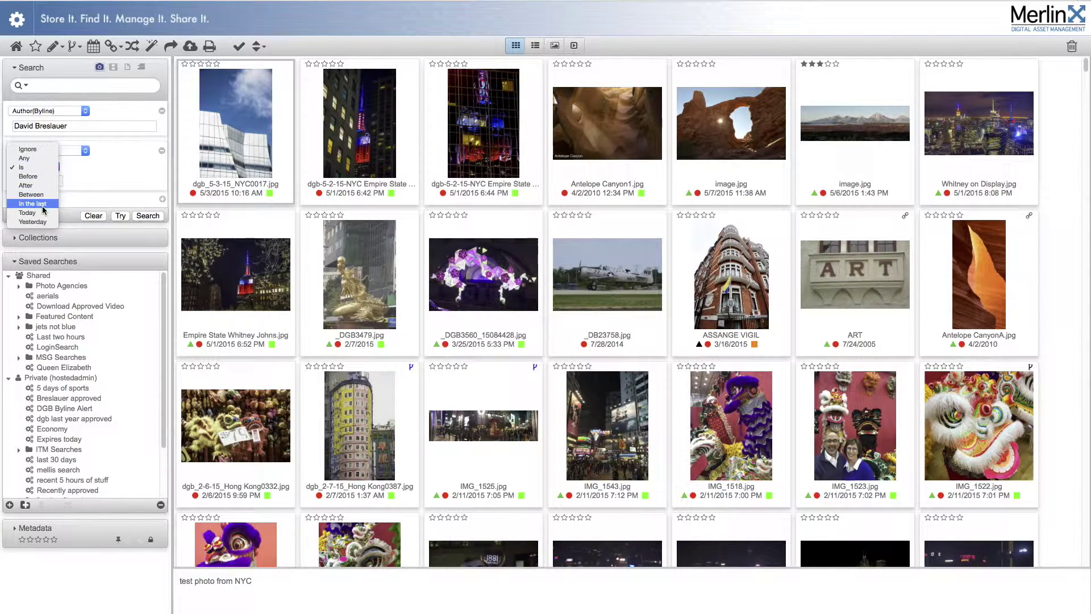
pyautogui.click(43, 197)
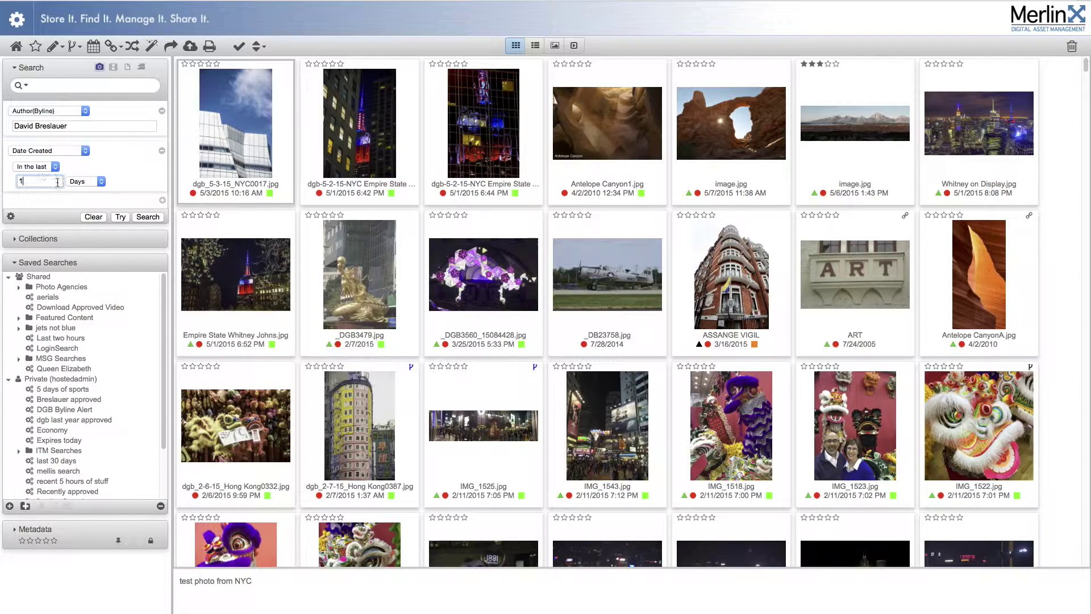
pyautogui.click(87, 184)
pyautogui.click(110, 208)
pyautogui.click(147, 216)
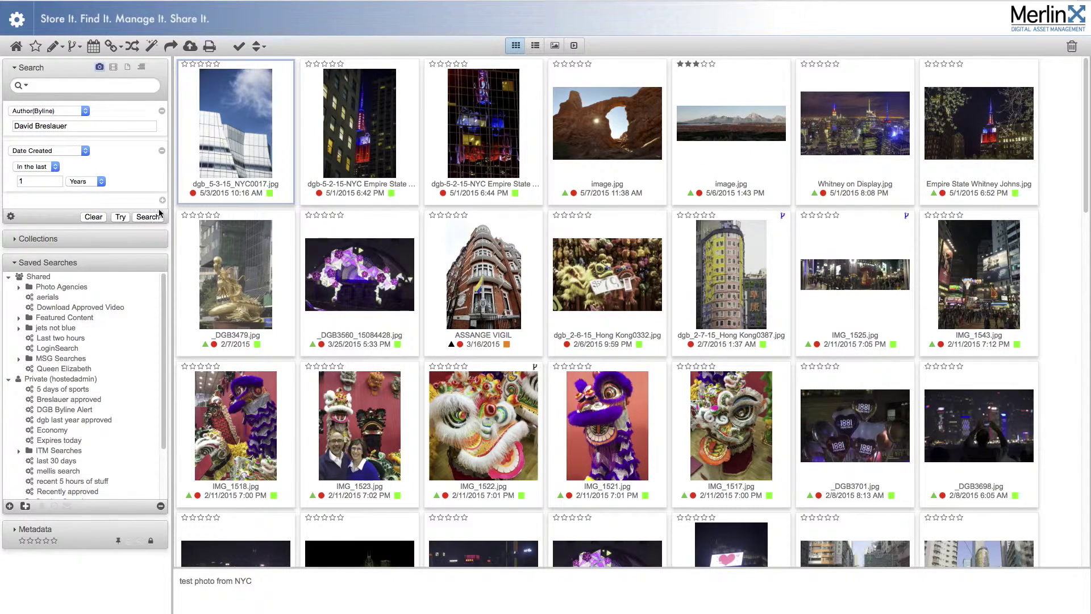
# Step: Change that criterion to File Extension with the Photo group and search, leaving six assets
pyautogui.click(85, 151)
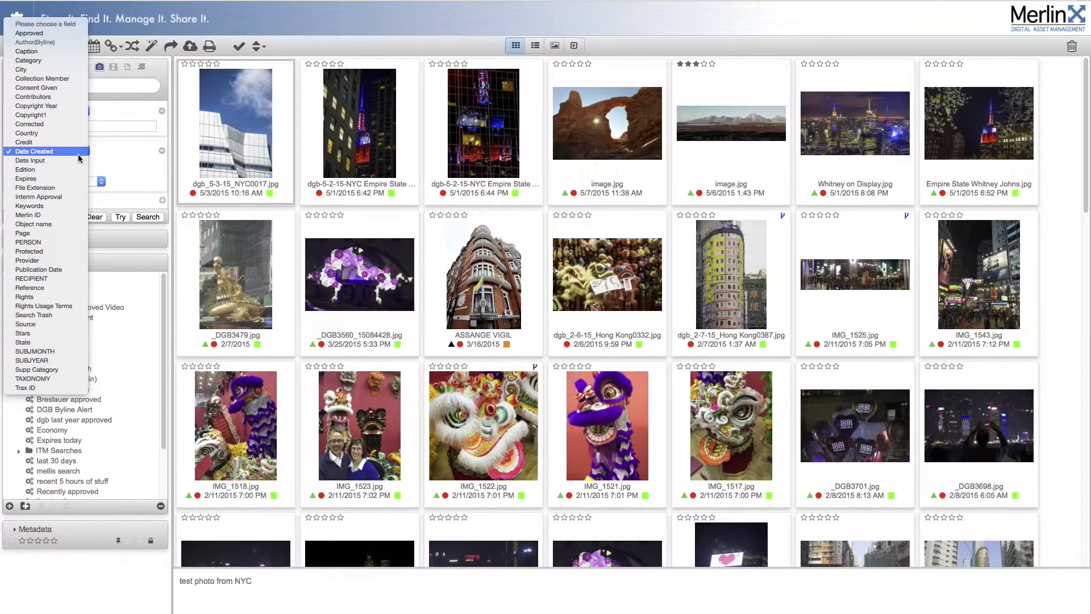
pyautogui.click(68, 187)
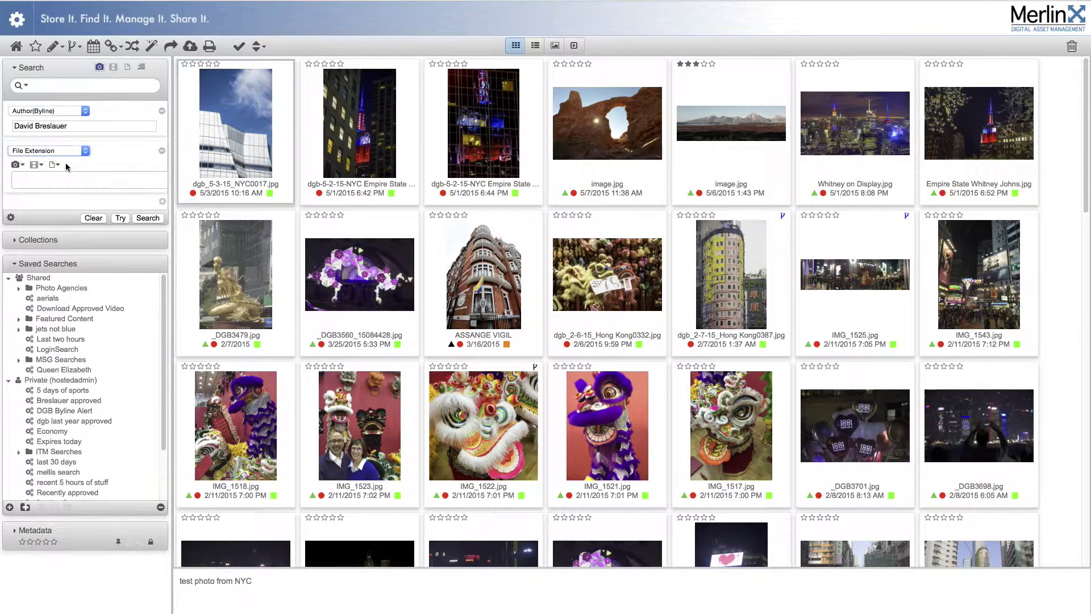
pyautogui.click(20, 165)
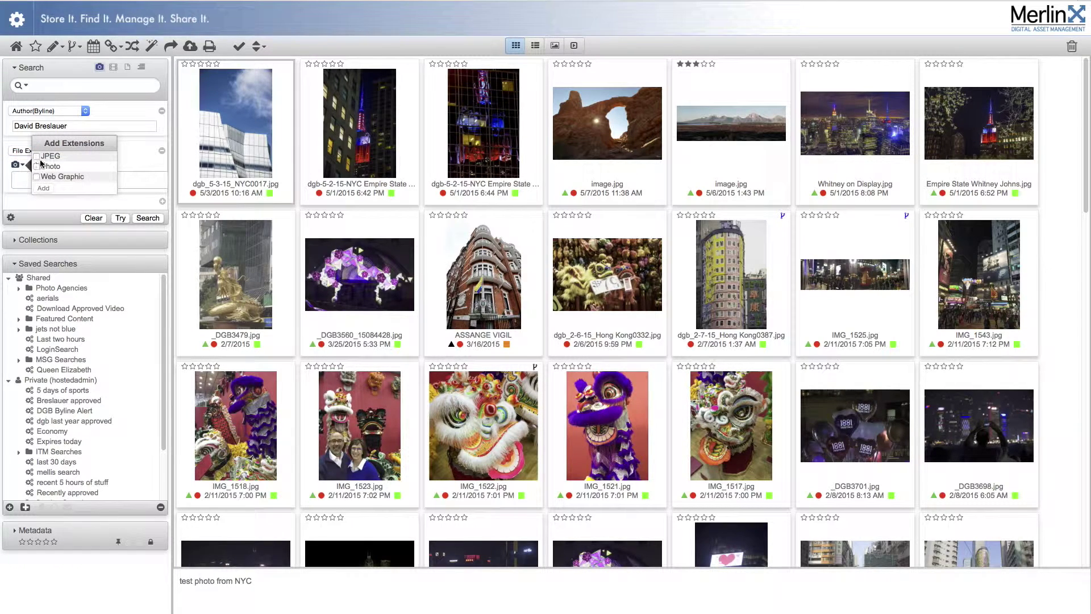
pyautogui.click(37, 166)
pyautogui.click(44, 188)
pyautogui.click(142, 248)
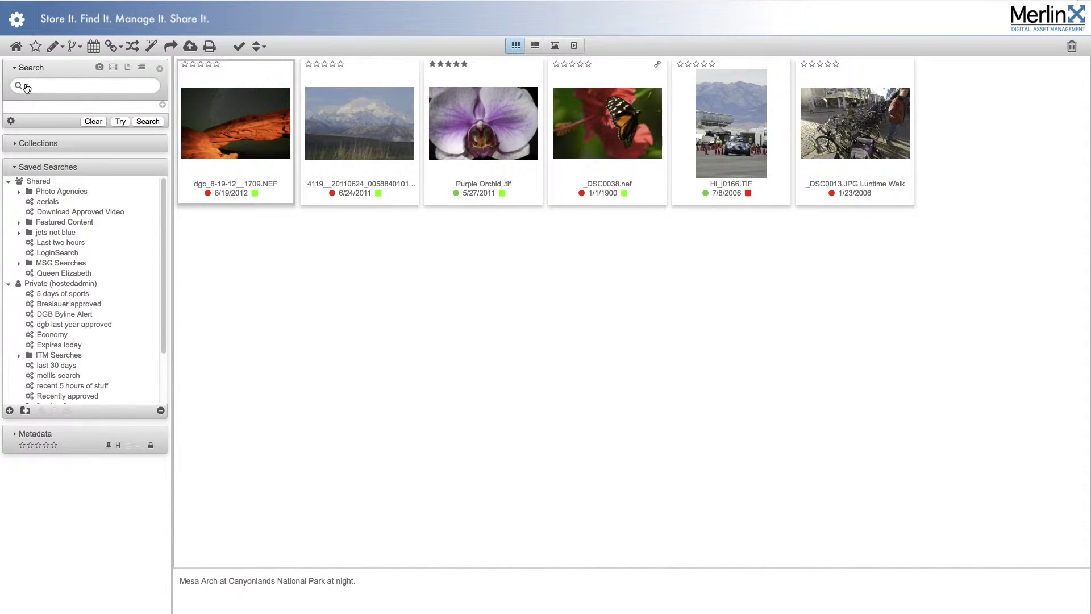
pyautogui.click(11, 121)
pyautogui.click(17, 86)
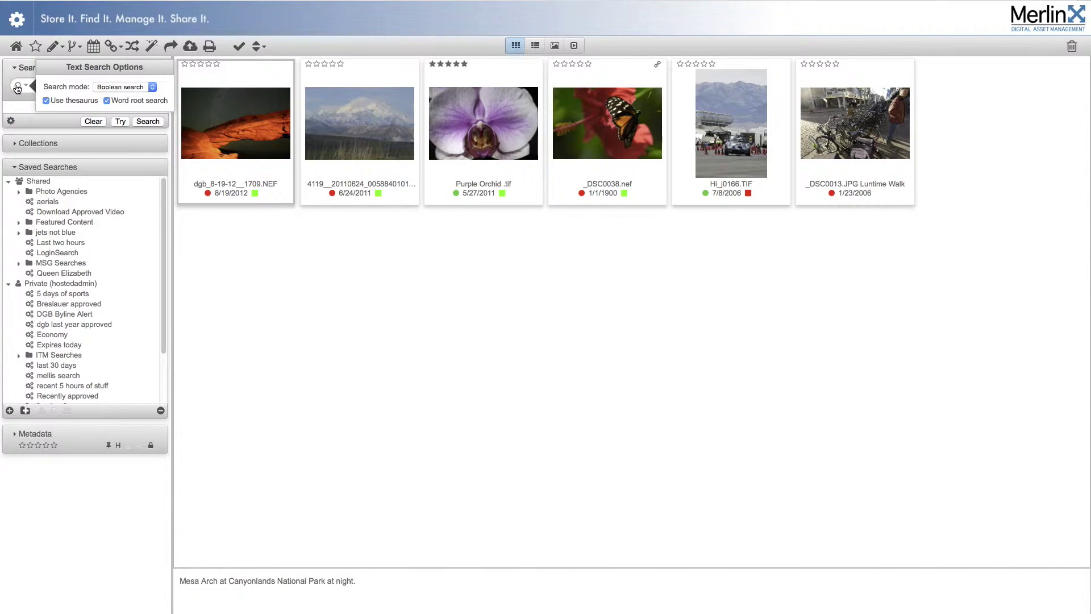
pyautogui.click(152, 87)
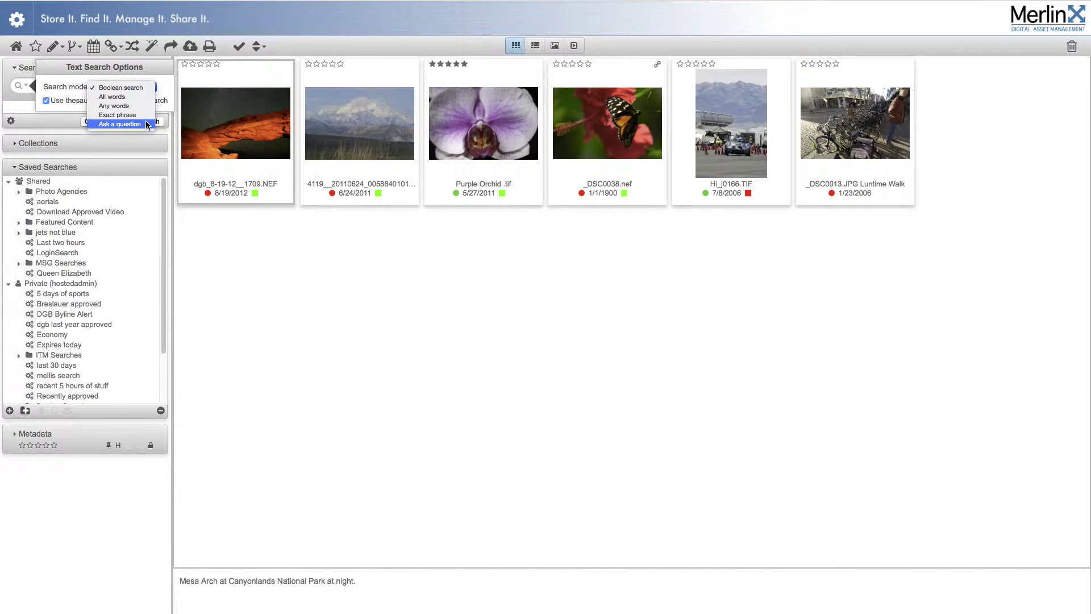
pyautogui.click(119, 86)
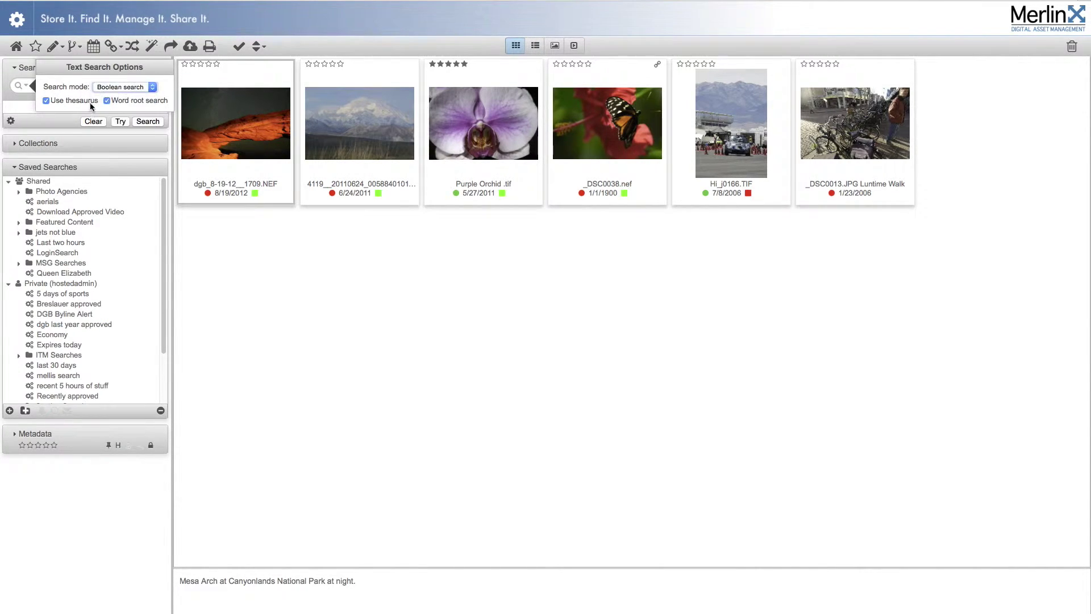
pyautogui.click(46, 99)
pyautogui.click(46, 100)
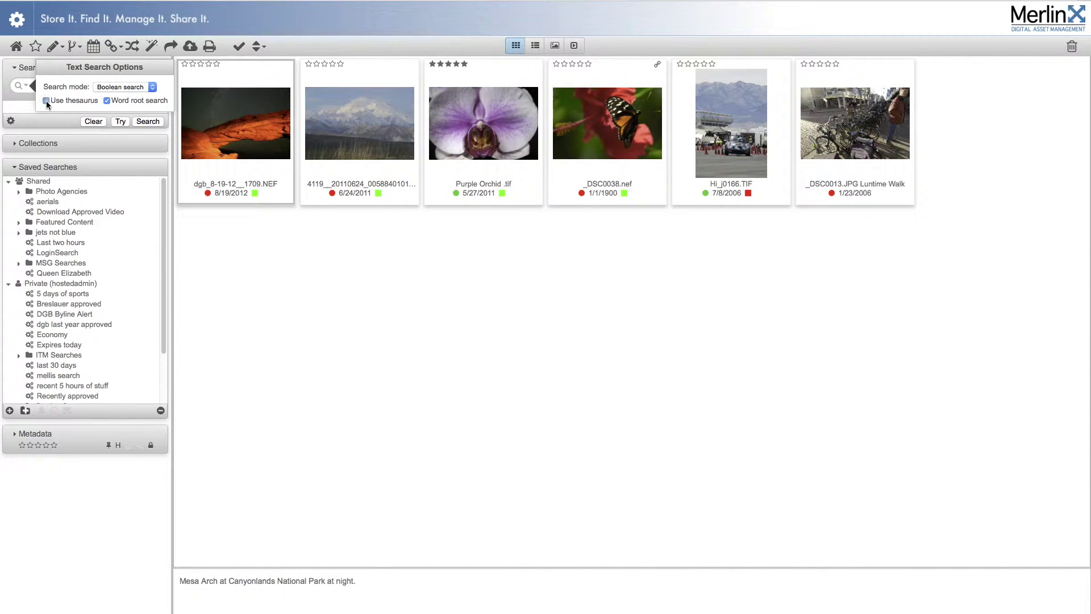
pyautogui.click(107, 101)
pyautogui.click(22, 105)
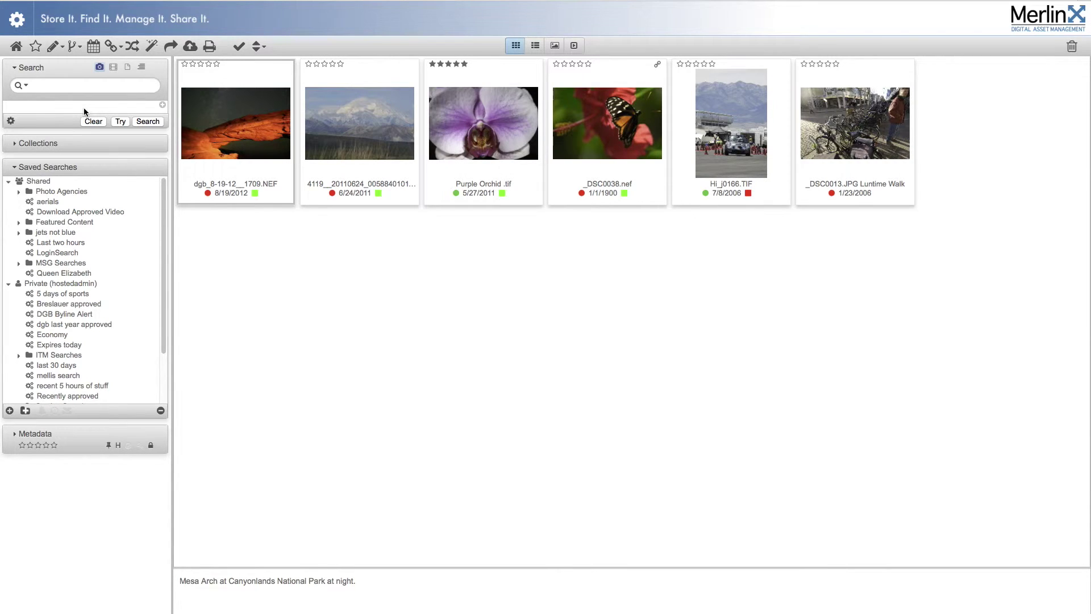
# Step: Create a new saved search in the Private (hostedadmin) group, to be named 'new search'
pyautogui.click(29, 183)
pyautogui.click(35, 285)
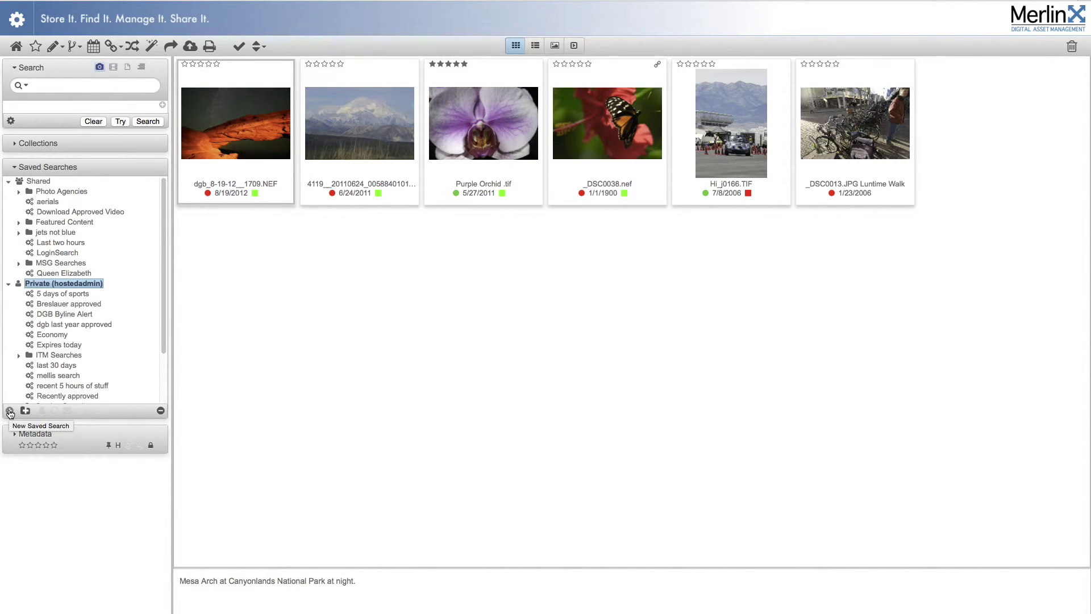
pyautogui.click(10, 412)
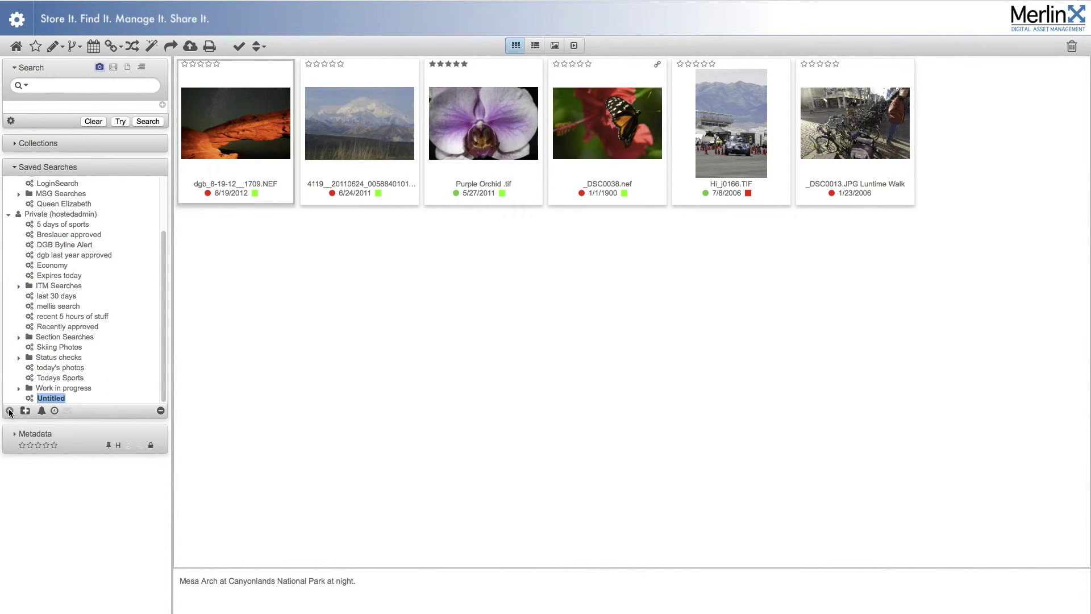
pyautogui.write('new')
pyautogui.write(' search')
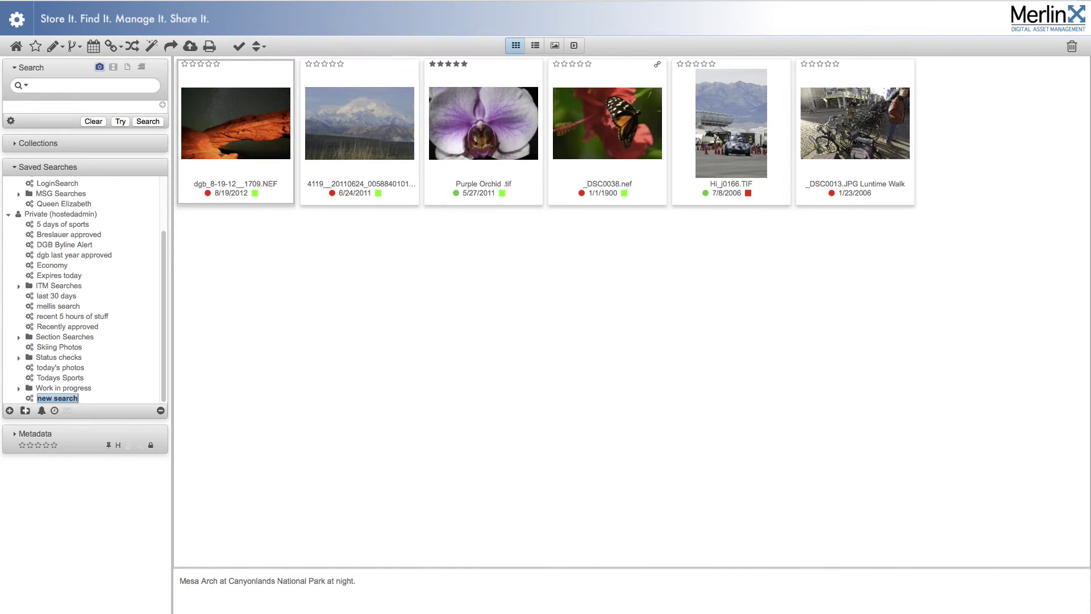